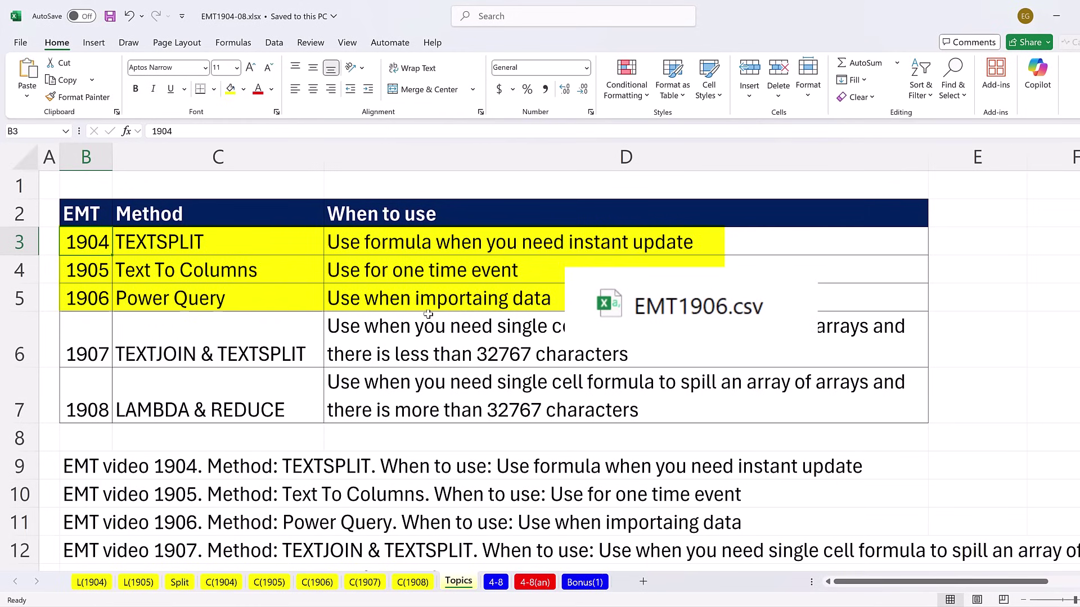
Step: Show the 4-8 worksheet and select the CustomerIDs for Groups 1 to 8 in the TEXTSPLIT block
{"action": "left_click", "coordinate": [497, 583]}
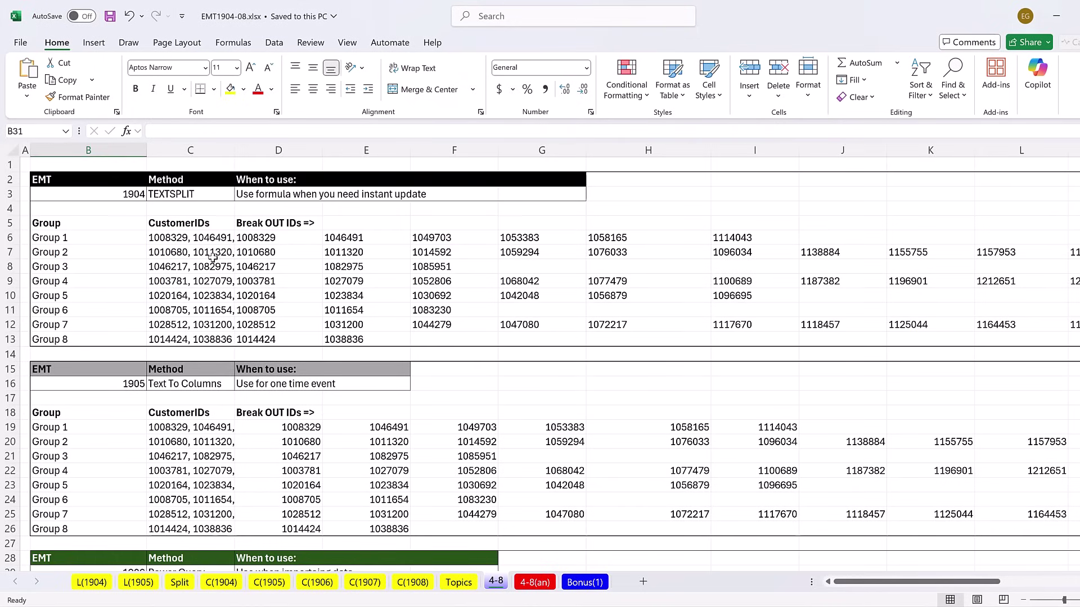
{"action": "left_click_drag", "start_coordinate": [195, 236], "coordinate": [199, 340]}
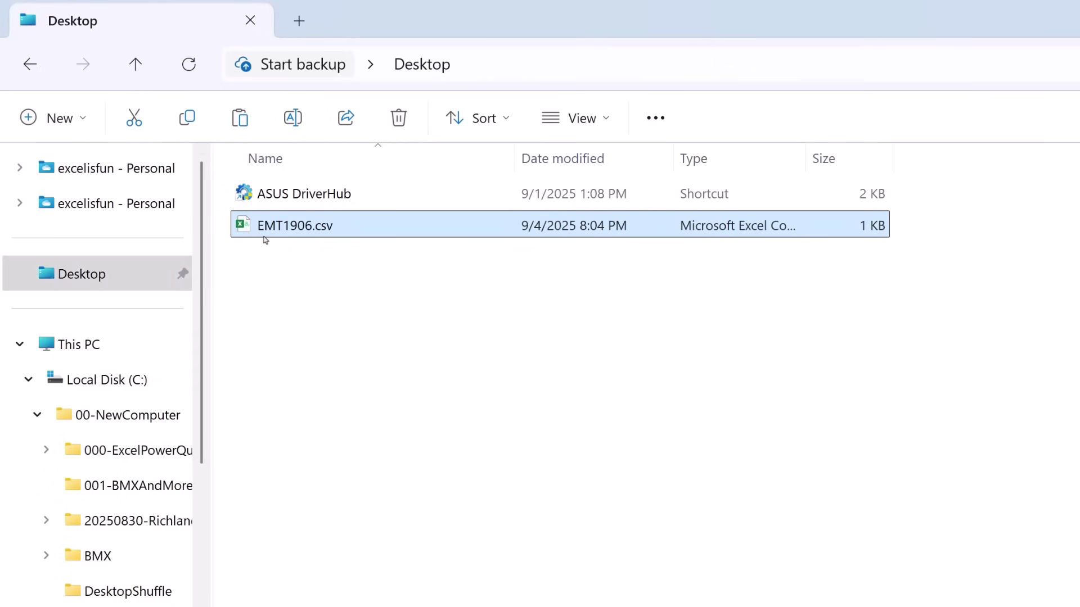
Step: Open the desktop file EMT1906.csv in Word, just for this one time
{"action": "right_click", "coordinate": [332, 227]}
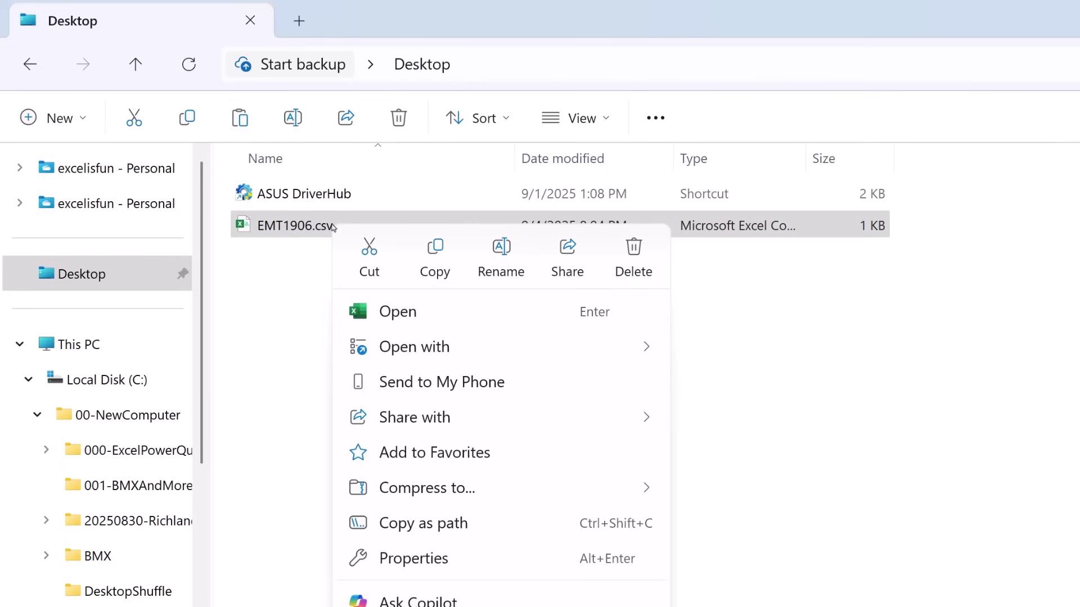
{"action": "mouse_move", "coordinate": [562, 349]}
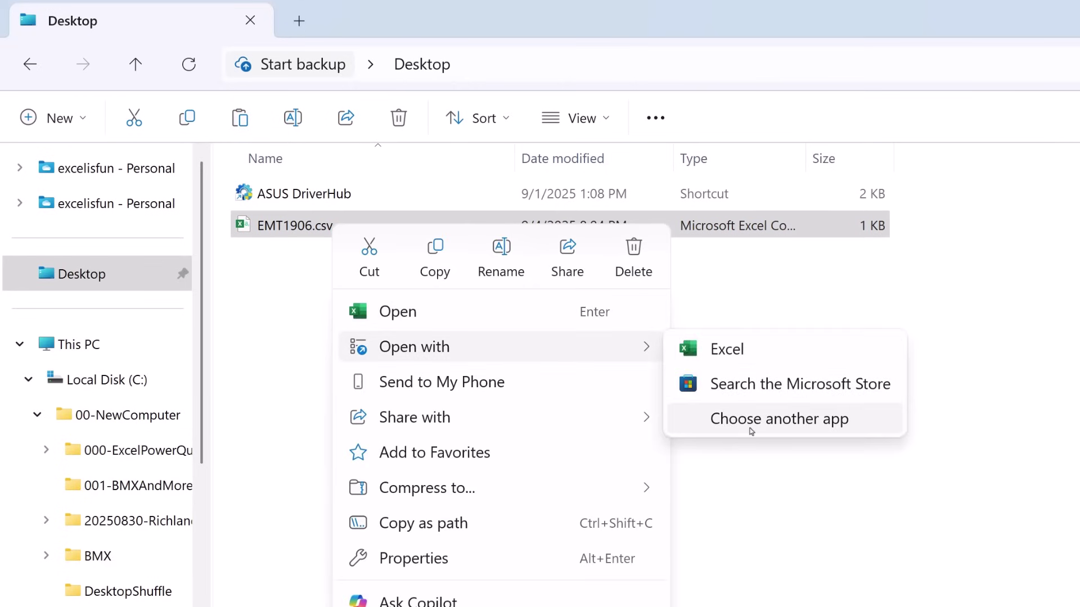
{"action": "left_click", "coordinate": [751, 431]}
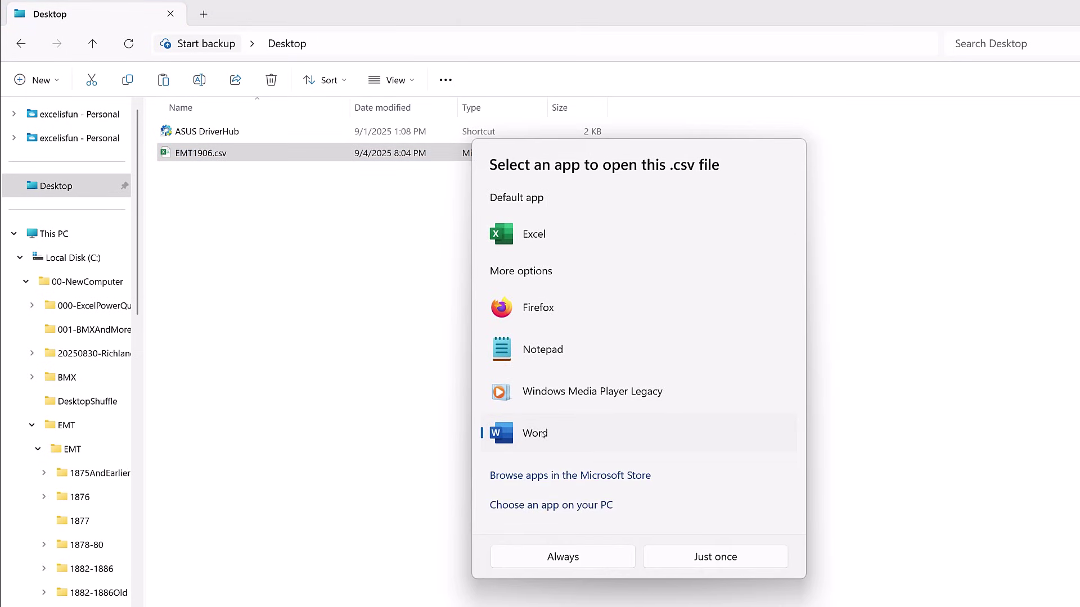
{"action": "left_click", "coordinate": [722, 564]}
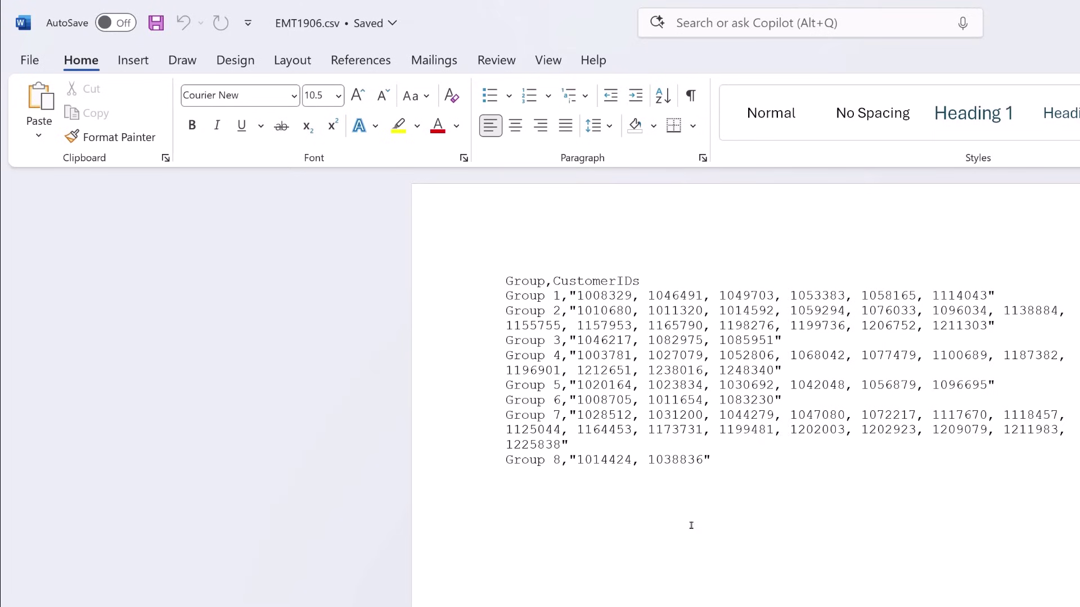
Step: Show the formatting marks, examine how commas and quotes delimit the Group and CustomerIDs fields, and close the Word document
{"action": "left_click", "coordinate": [691, 96]}
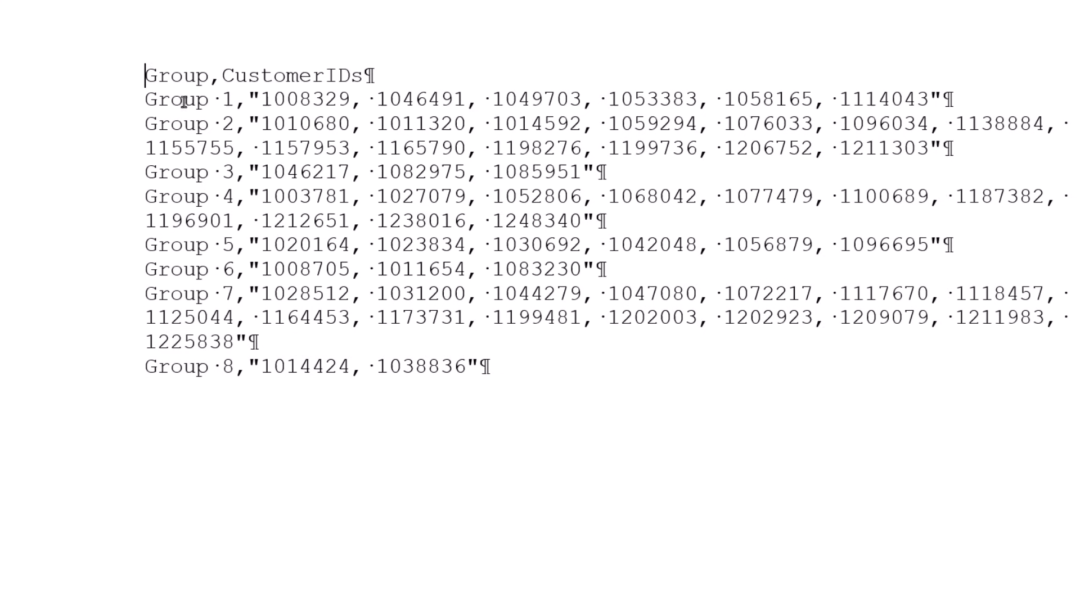
{"action": "left_click_drag", "start_coordinate": [147, 101], "coordinate": [957, 98]}
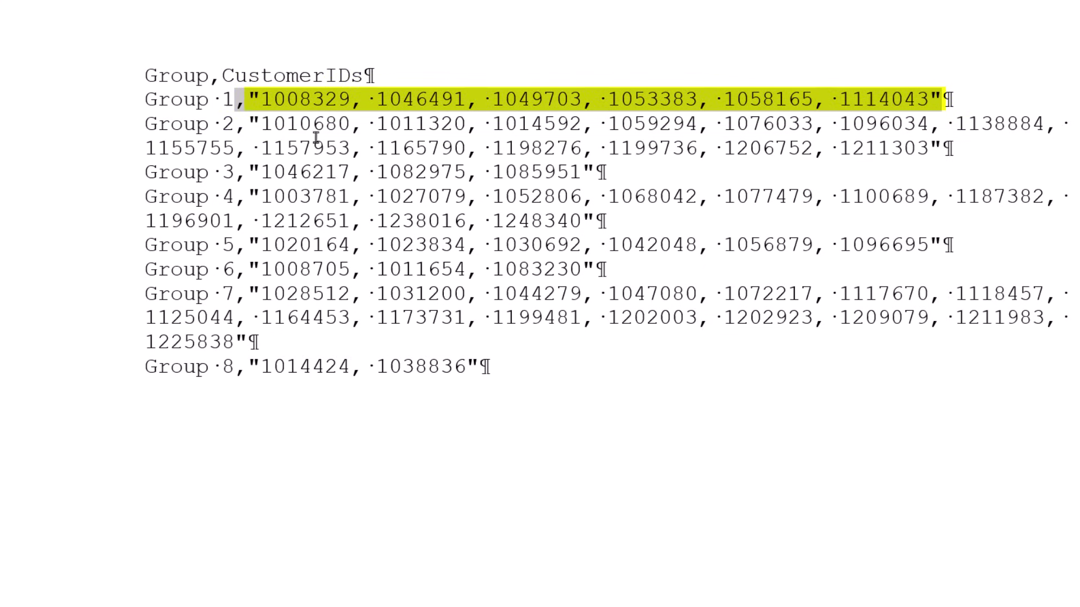
{"action": "left_click", "coordinate": [238, 124]}
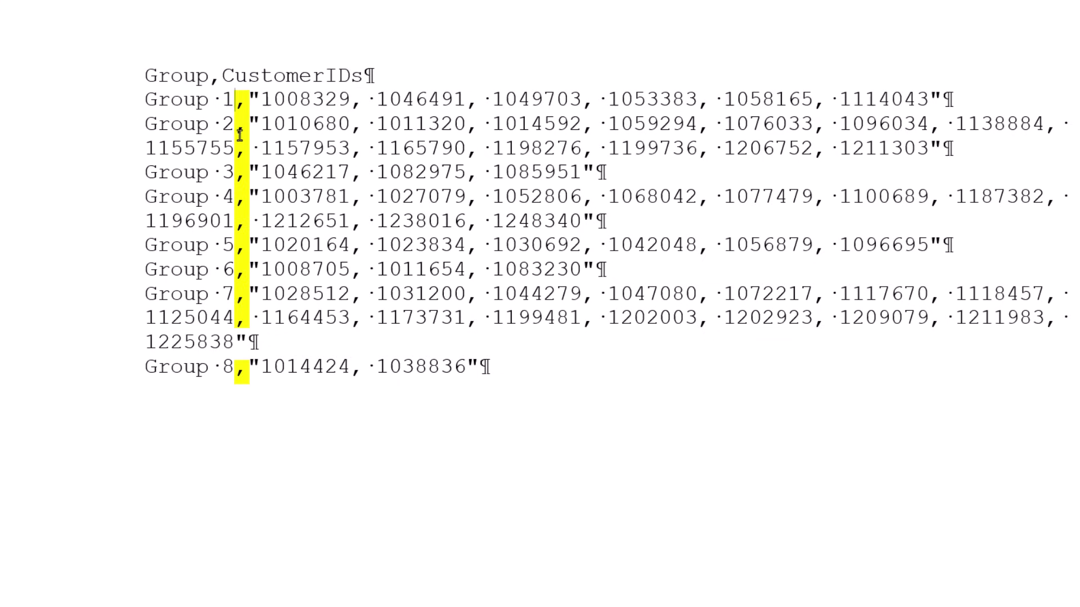
{"action": "key", "text": "Up"}
{"action": "key", "text": "Up"}
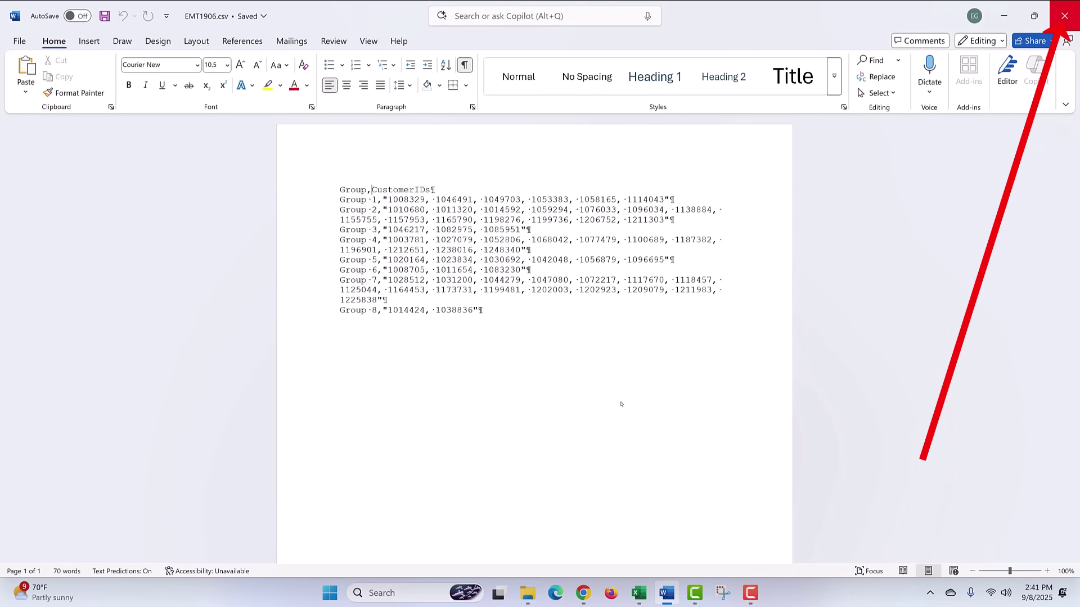
{"action": "key", "text": "alt+F4"}
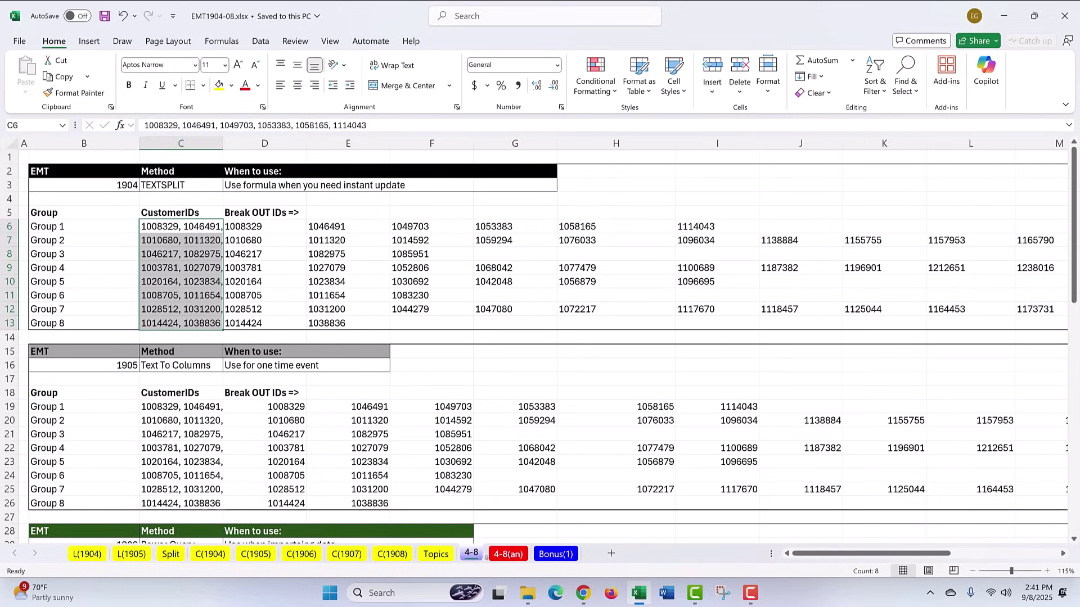
Step: Import EMT1906.csv from the desktop with cell B31 as the active cell, and open it in Power Query for transforming
{"action": "scroll", "coordinate": [231, 338], "scroll_direction": "down", "scroll_amount": 5}
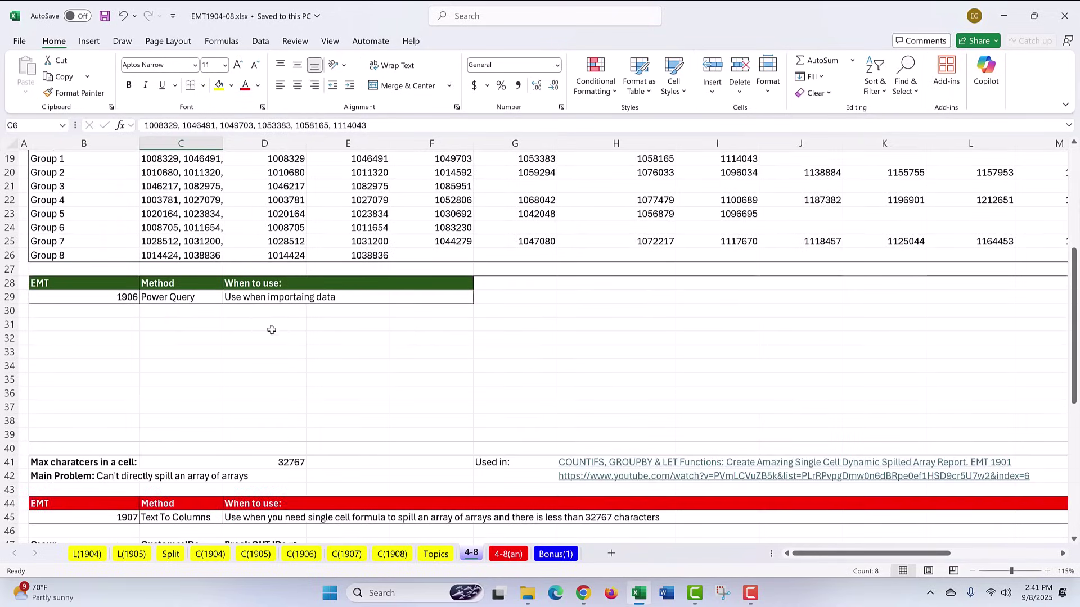
{"action": "left_click", "coordinate": [116, 324]}
{"action": "scroll", "coordinate": [164, 301], "scroll_direction": "down", "scroll_amount": 3}
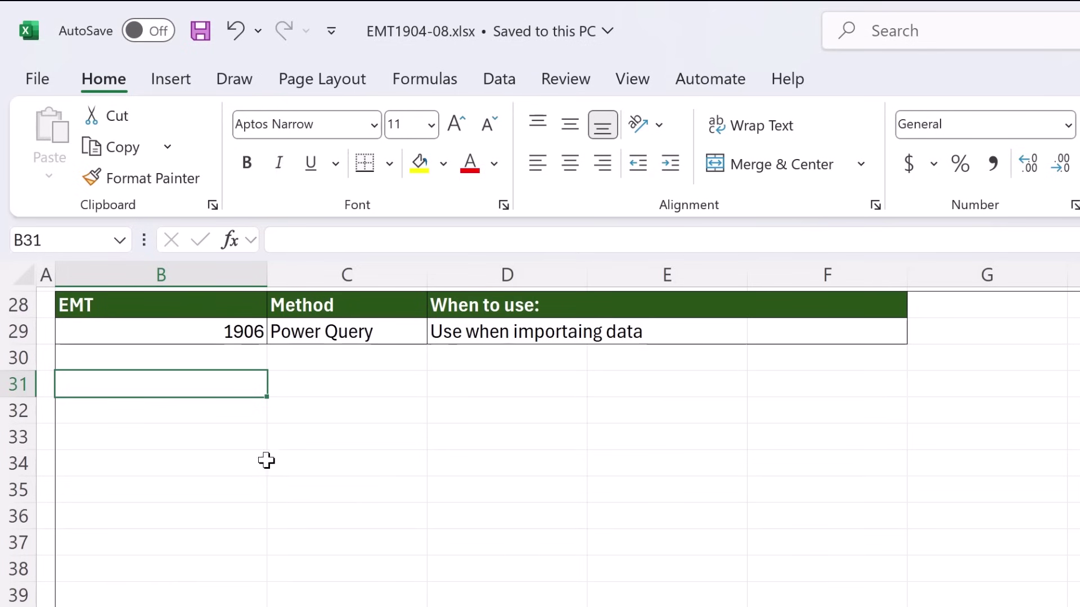
{"action": "left_click", "coordinate": [502, 84]}
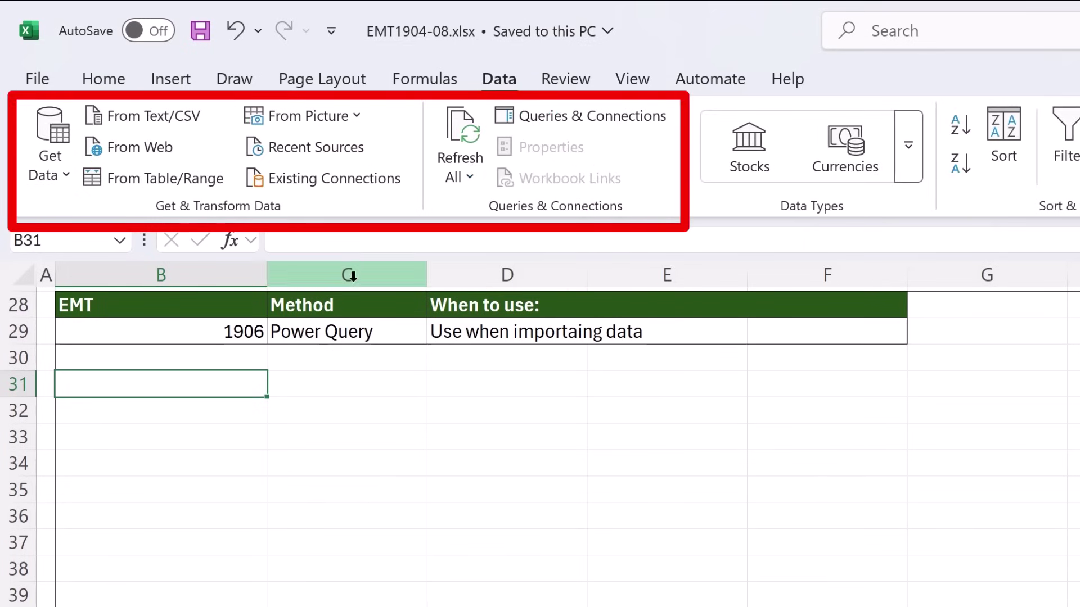
{"action": "left_click", "coordinate": [170, 124]}
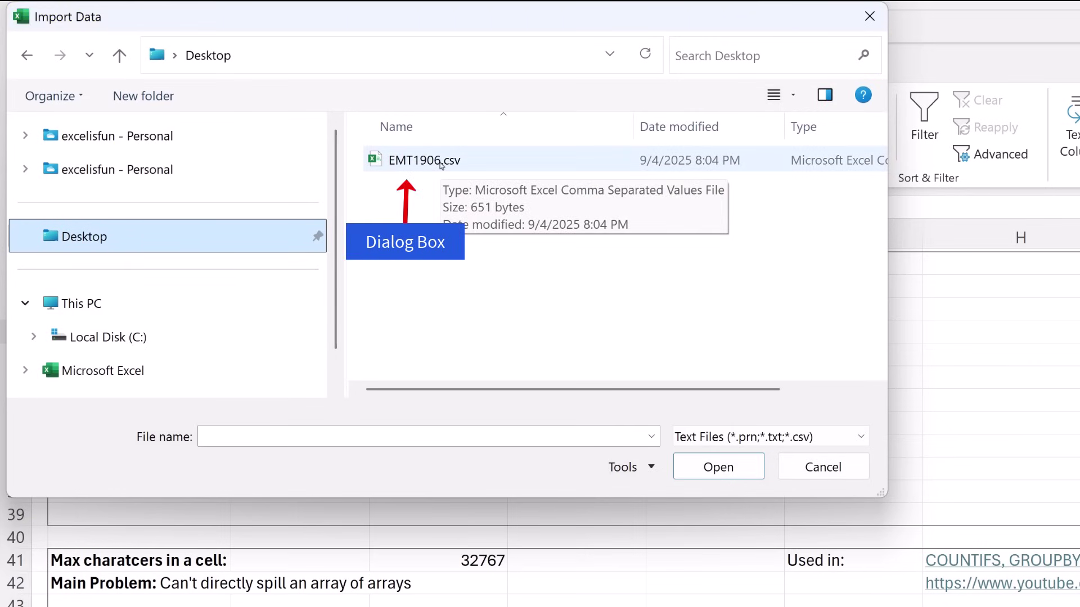
{"action": "double_click", "coordinate": [617, 161]}
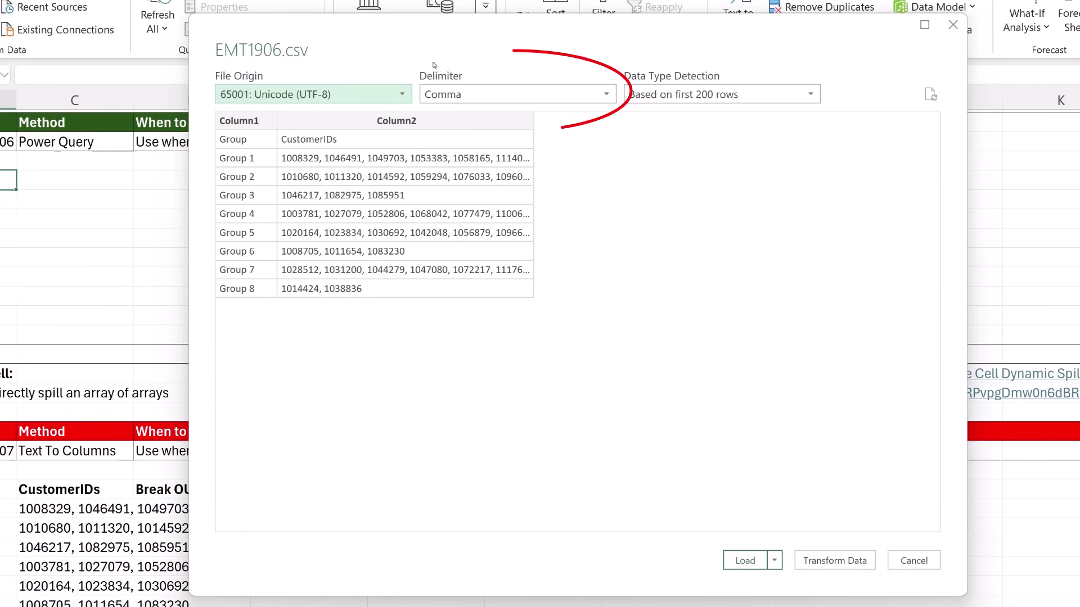
{"action": "left_click", "coordinate": [835, 562]}
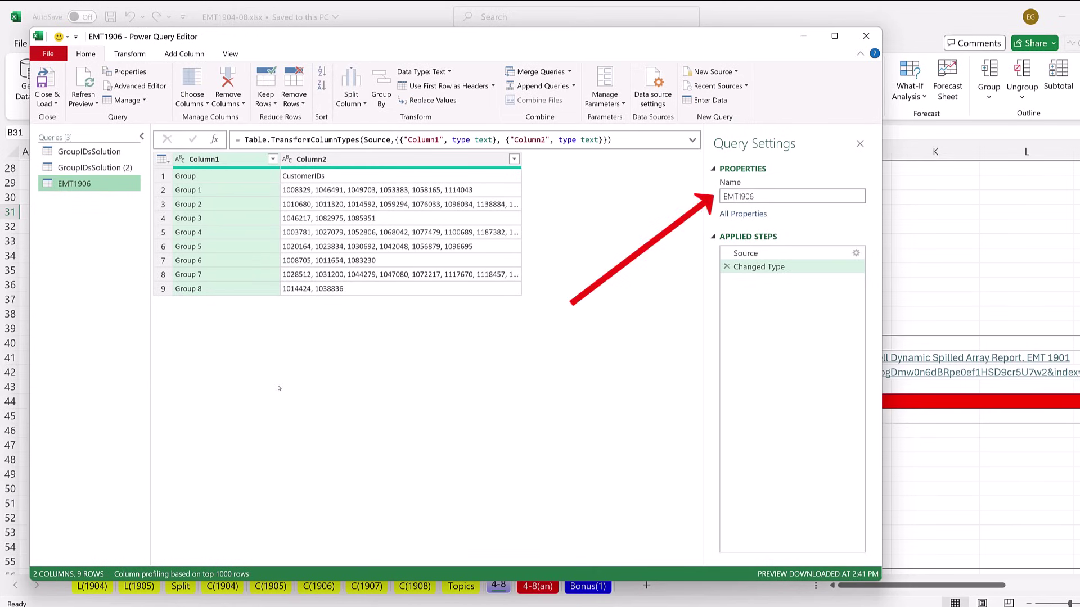
Step: Rename the EMT1906 query as GroupNumberDataSplit
{"action": "double_click", "coordinate": [738, 197]}
{"action": "type", "text": "GroupNumberDataSplit"}
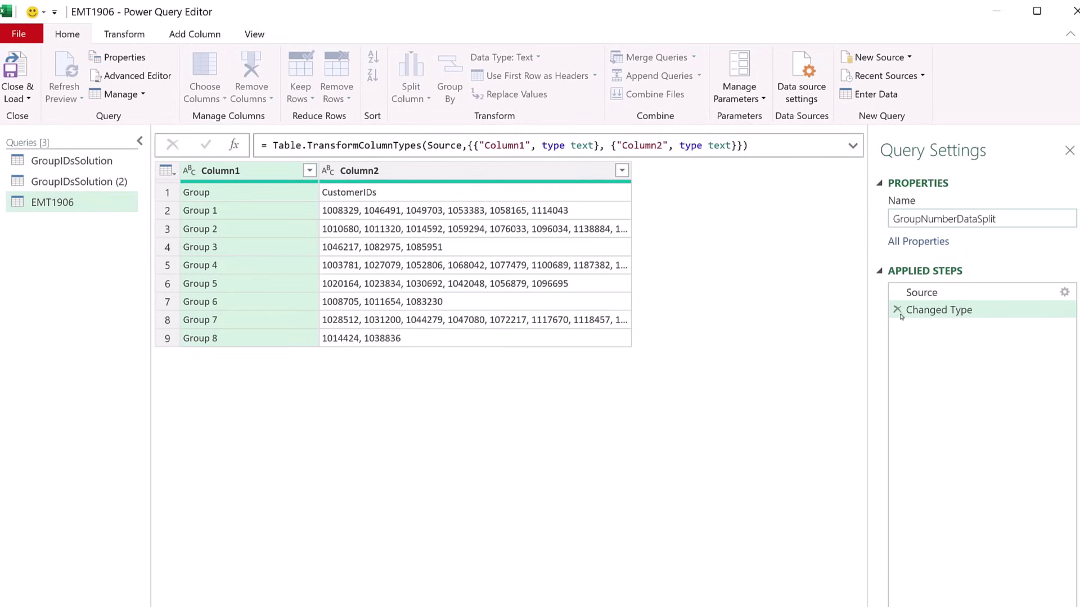
{"action": "key", "text": "Return"}
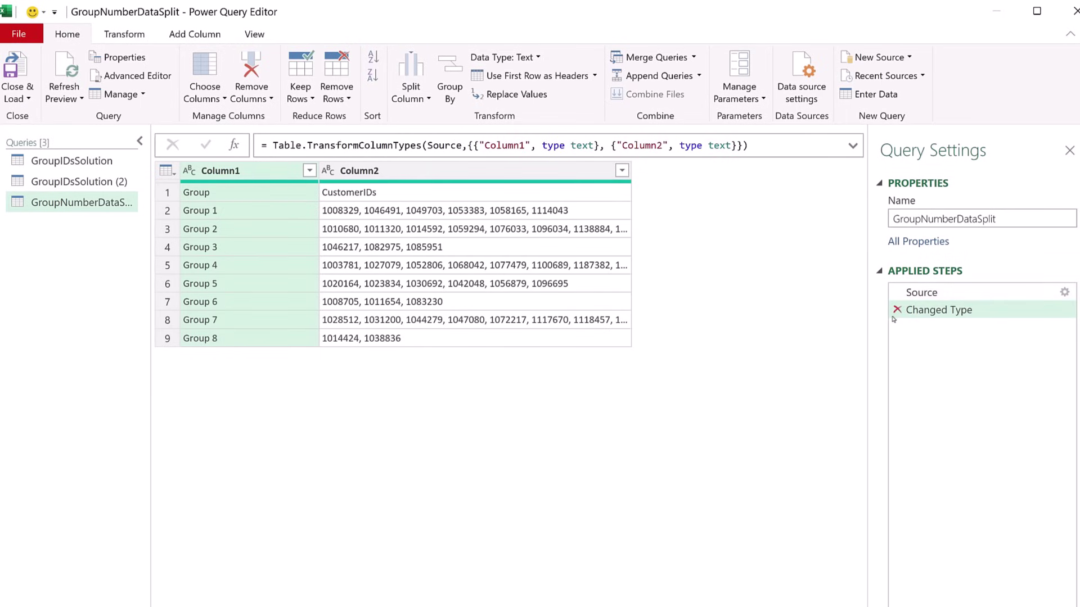
Step: Promote the first row to headers and delete the automatic Changed Type steps before and after it
{"action": "left_click", "coordinate": [920, 292]}
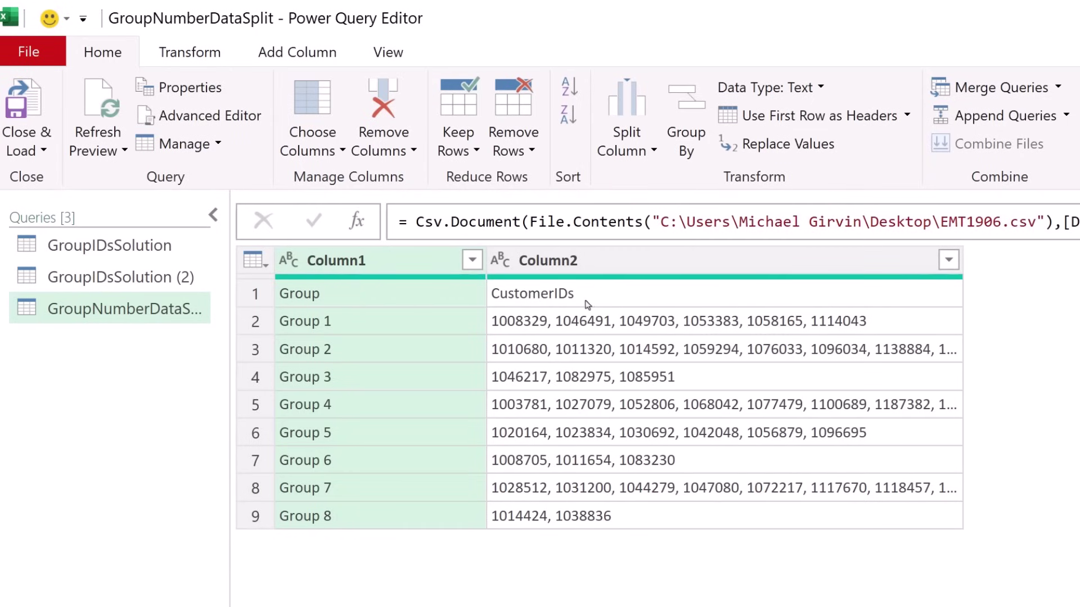
{"action": "left_click", "coordinate": [267, 268]}
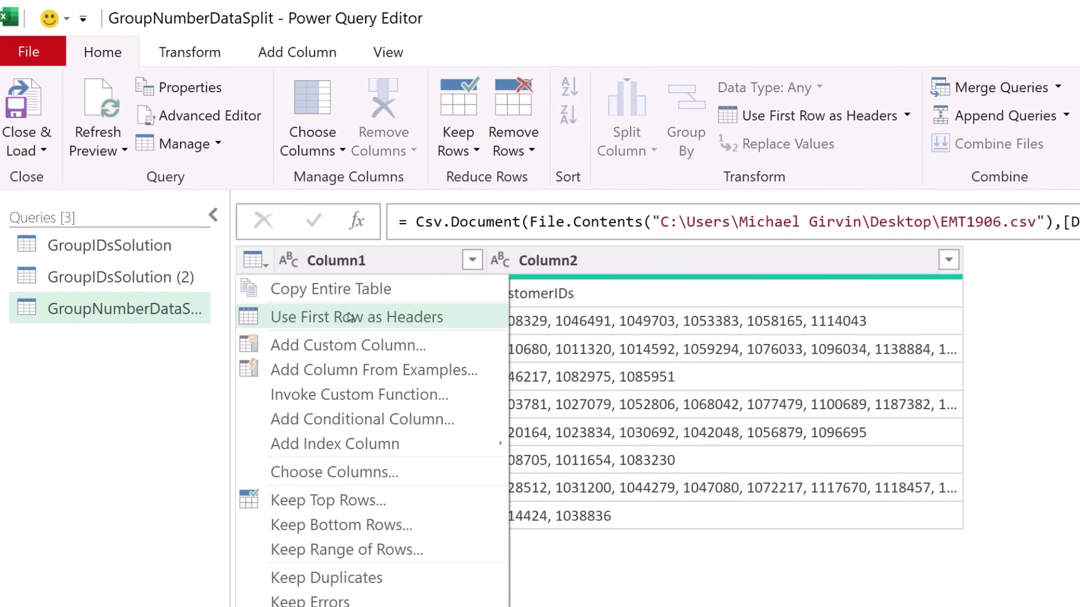
{"action": "left_click", "coordinate": [350, 317]}
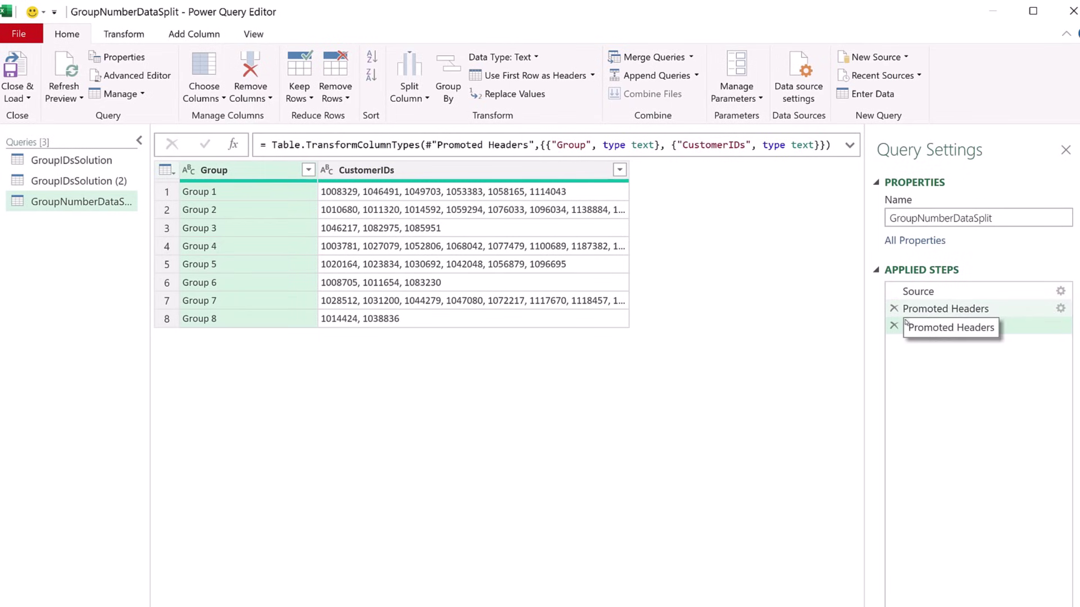
{"action": "left_click", "coordinate": [894, 328]}
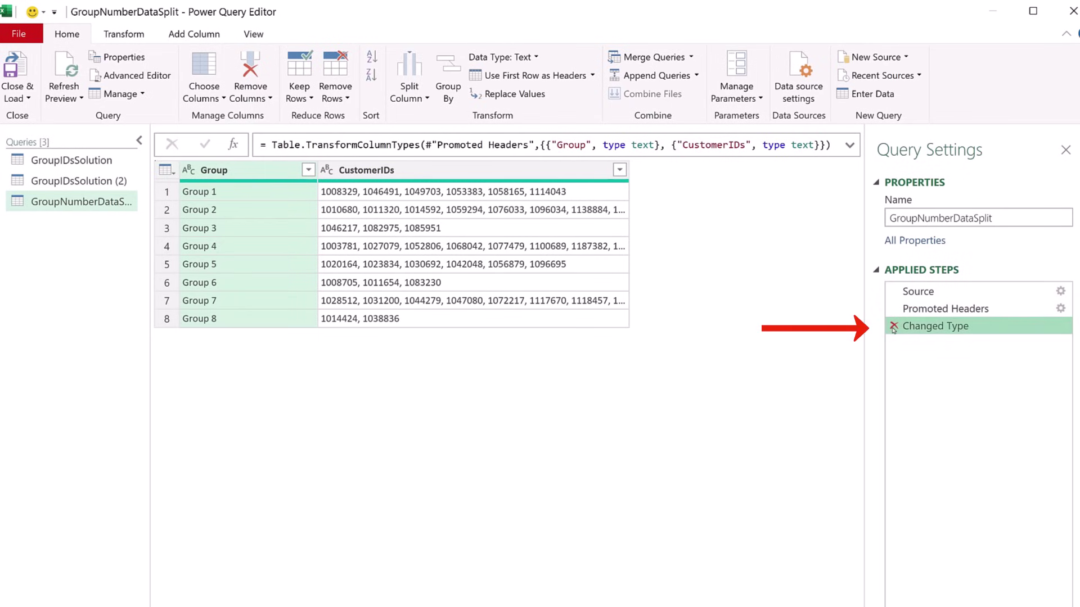
{"action": "left_click", "coordinate": [894, 328]}
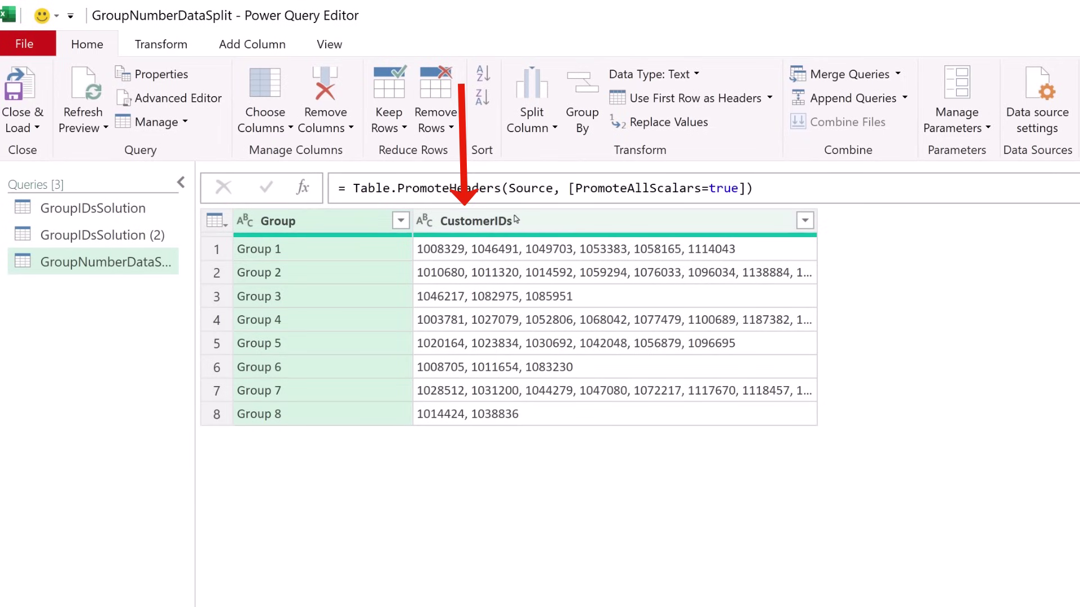
Step: Split the CustomerIDs column at each occurrence of a custom comma delimiter
{"action": "left_click", "coordinate": [514, 223]}
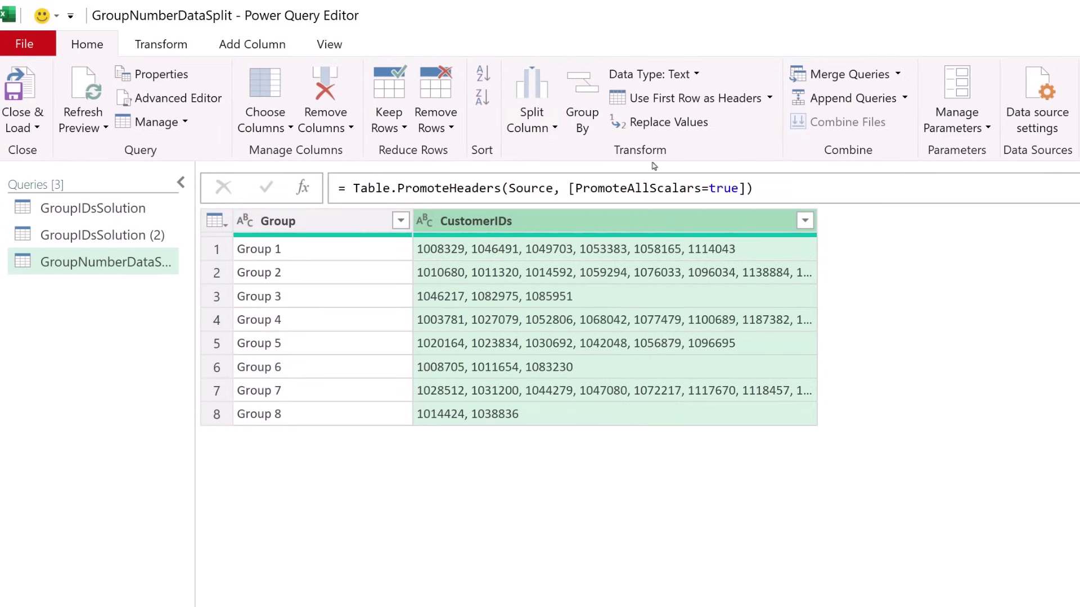
{"action": "right_click", "coordinate": [498, 228]}
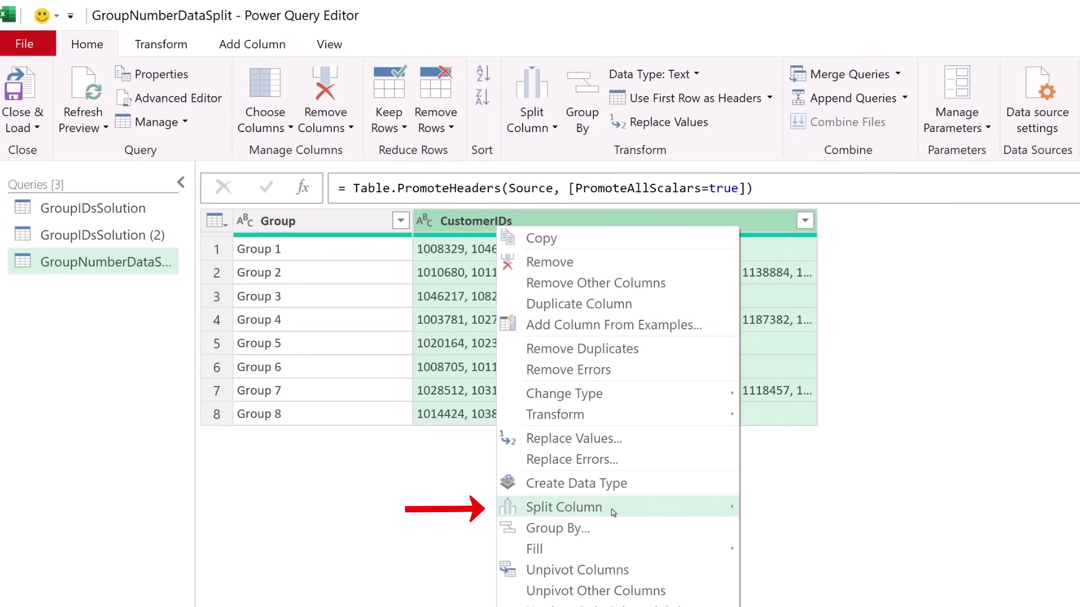
{"action": "mouse_move", "coordinate": [615, 508]}
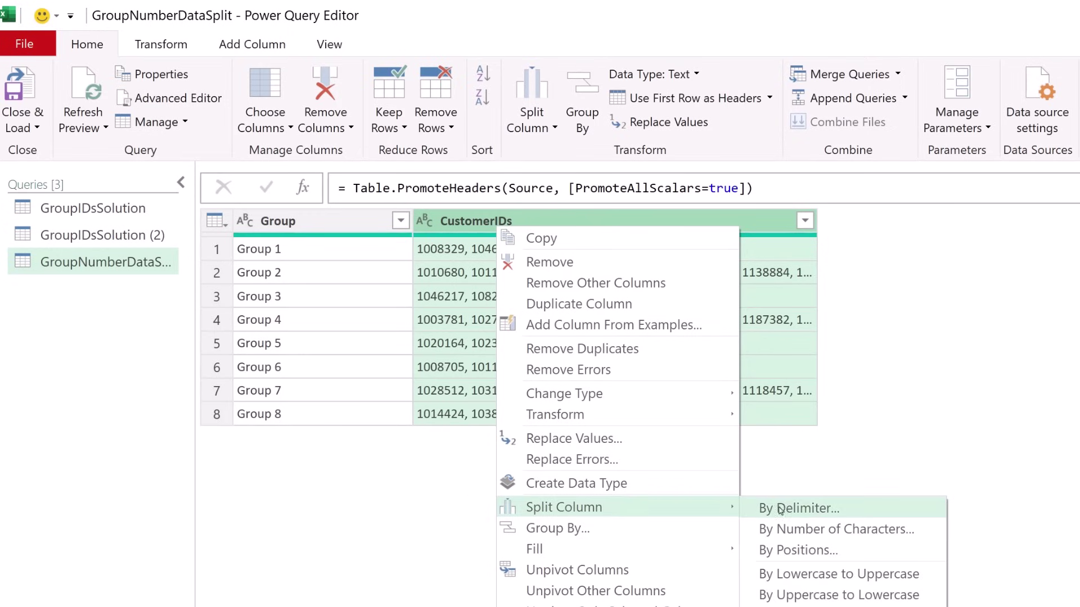
{"action": "left_click", "coordinate": [836, 517]}
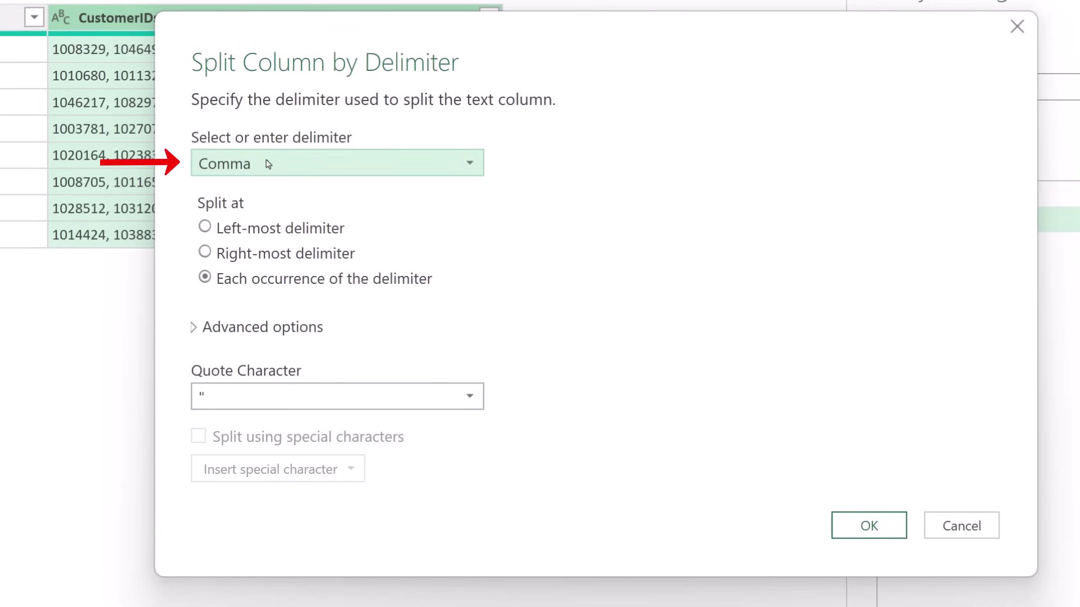
{"action": "left_click", "coordinate": [608, 352]}
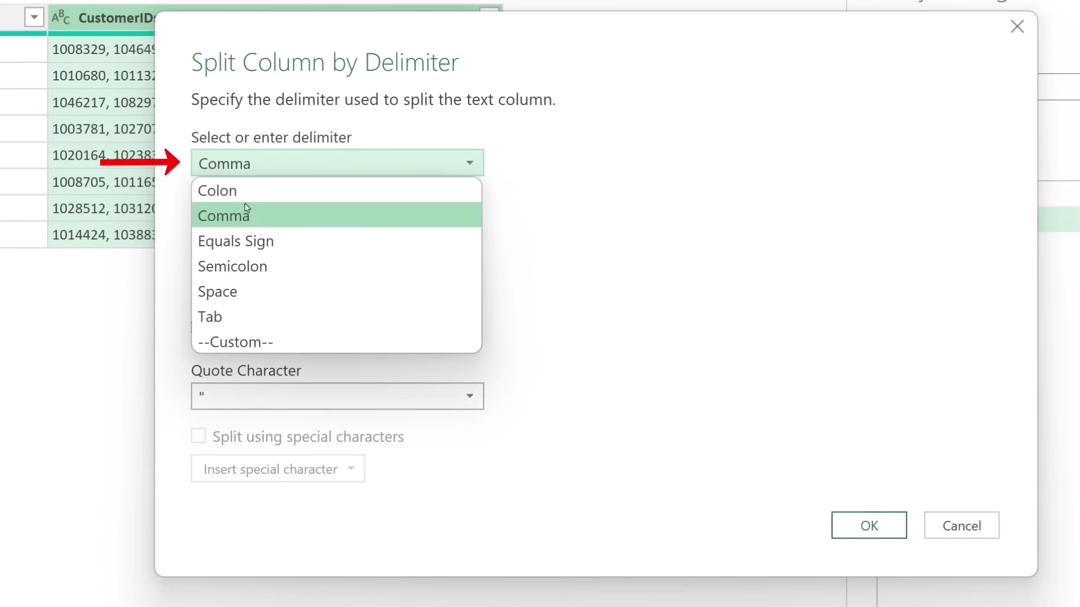
{"action": "left_click", "coordinate": [236, 343]}
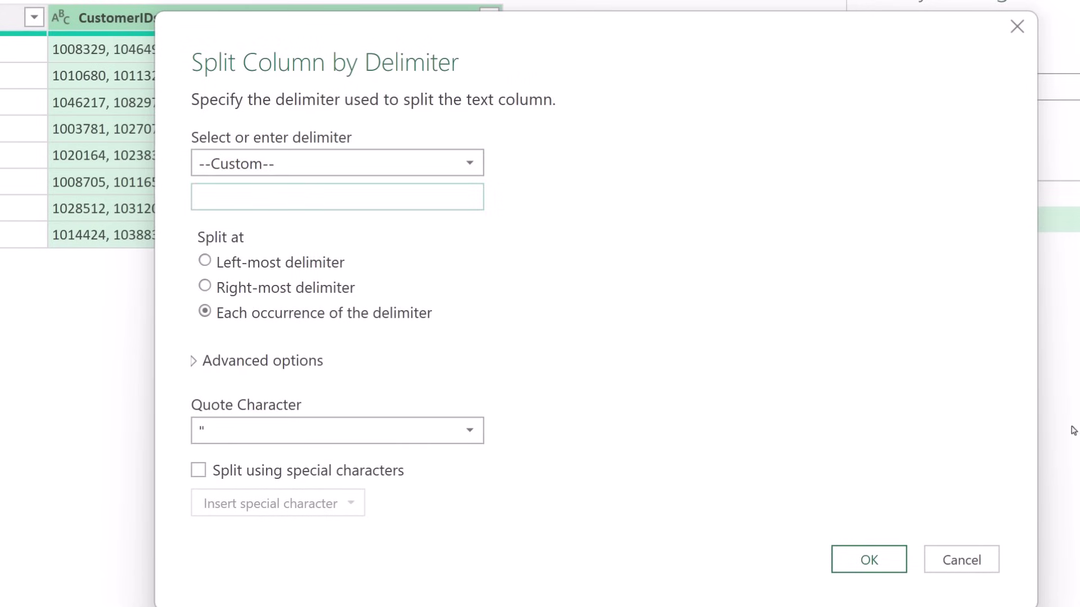
{"action": "type", "text": ","}
{"action": "left_click", "coordinate": [868, 563]}
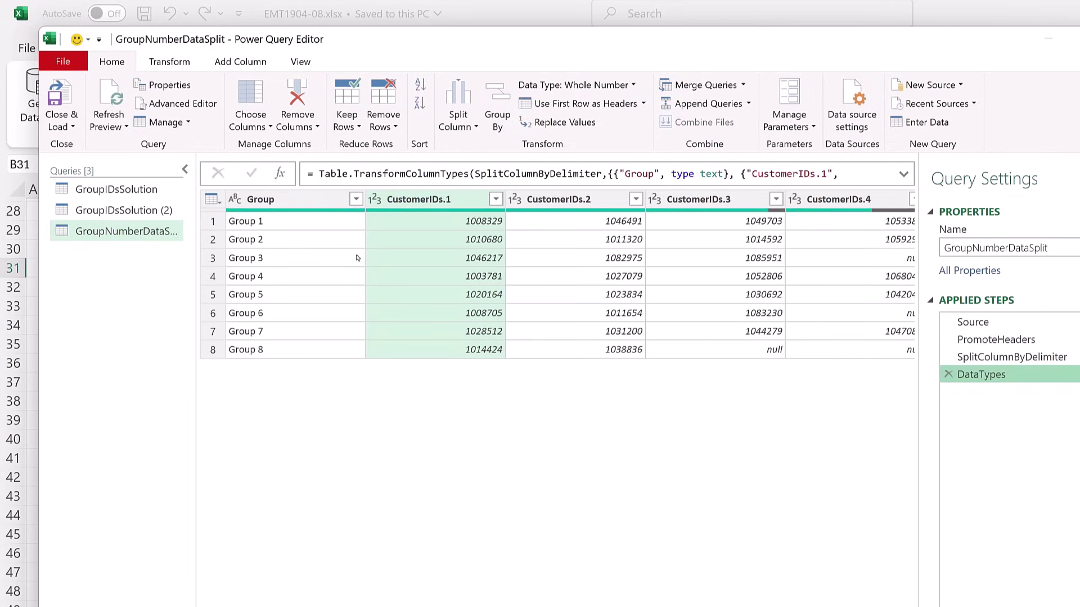
Step: Load the GroupNumberDataSplit query as a table into the existing worksheet at cell B31
{"action": "left_click", "coordinate": [73, 127]}
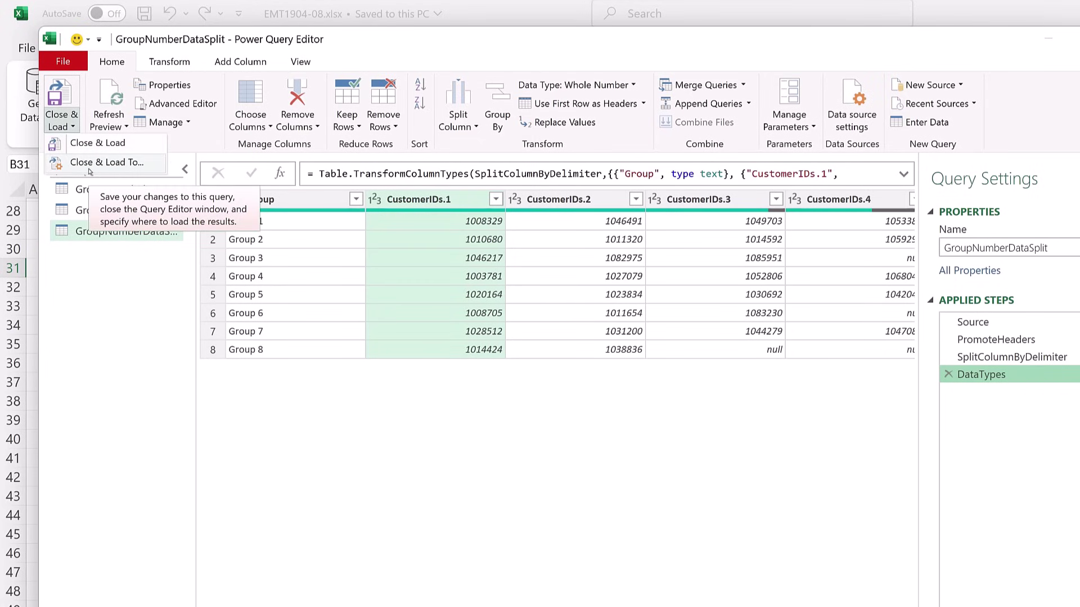
{"action": "left_click", "coordinate": [89, 169]}
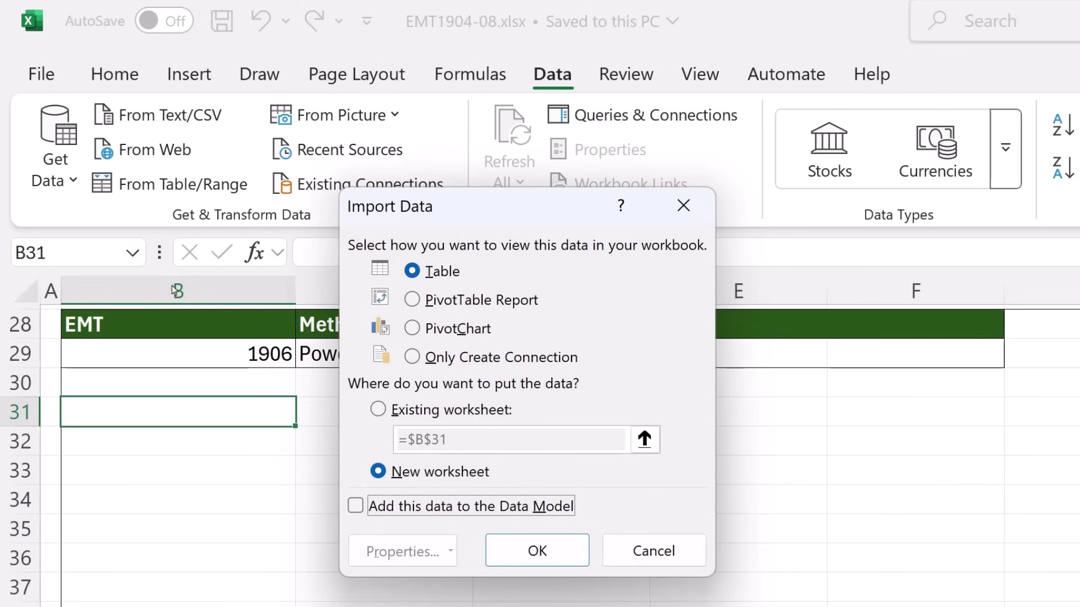
{"action": "left_click", "coordinate": [378, 411]}
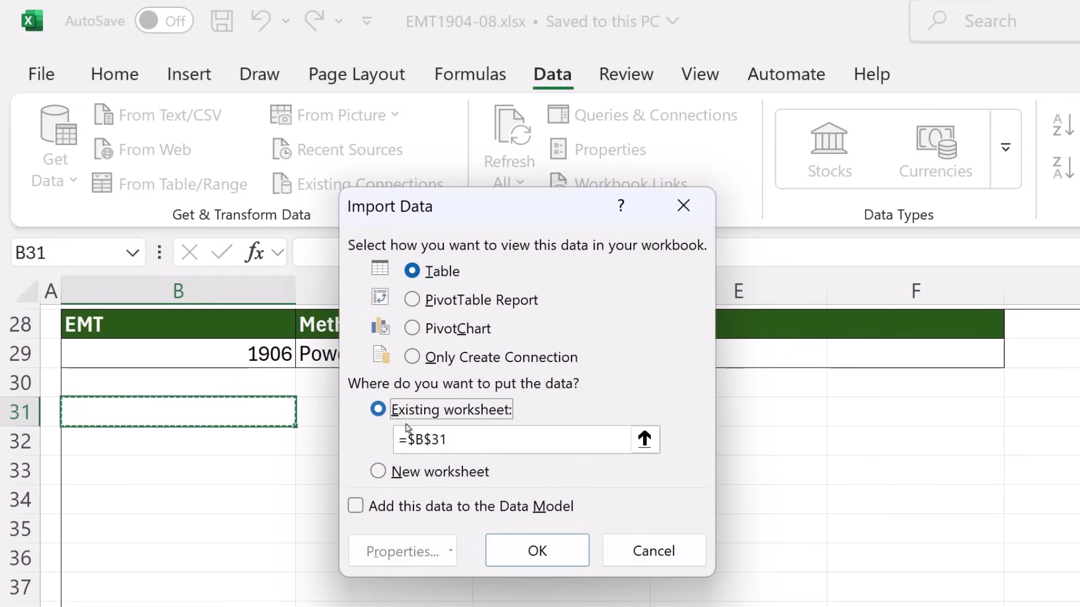
{"action": "left_click", "coordinate": [536, 558]}
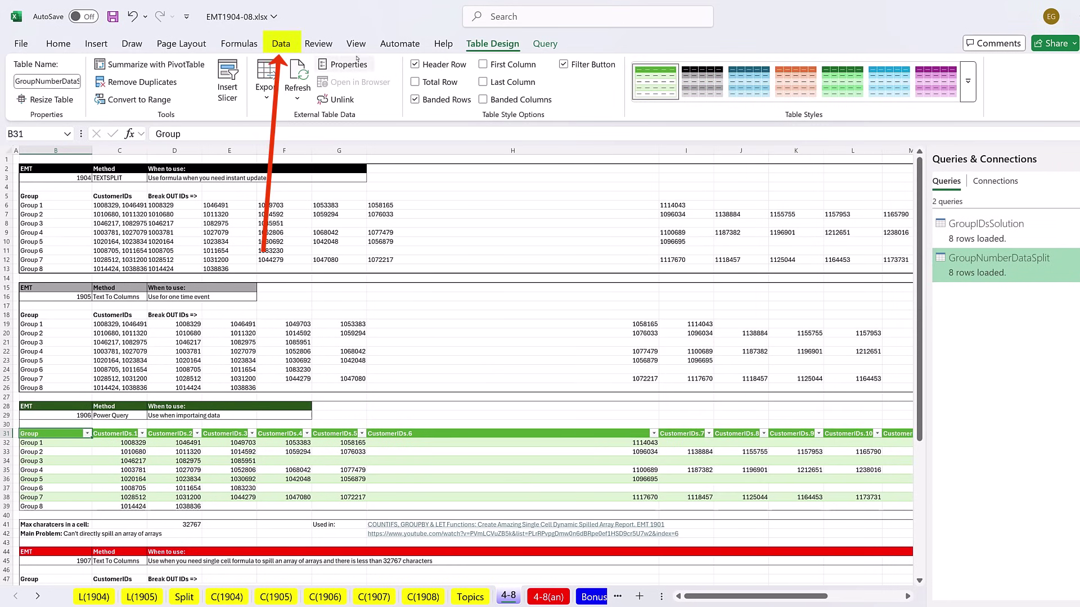
Step: Reopen the GroupNumberDataSplit query for editing and show the data type choices of the CustomerIDs.1 column
{"action": "left_click", "coordinate": [280, 43]}
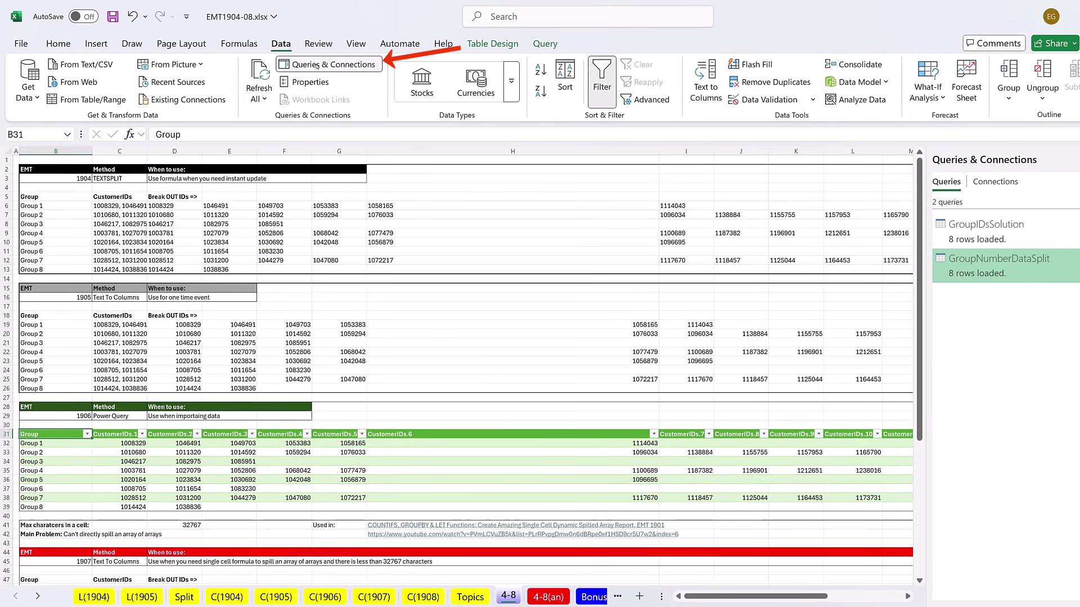
{"action": "double_click", "coordinate": [1010, 267]}
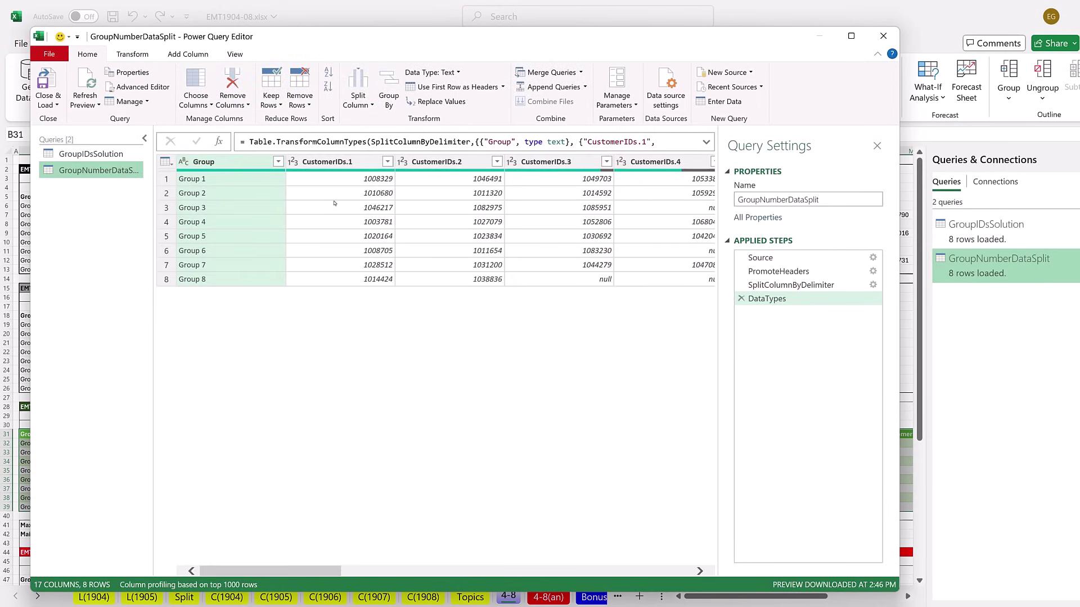
{"action": "left_click", "coordinate": [293, 162]}
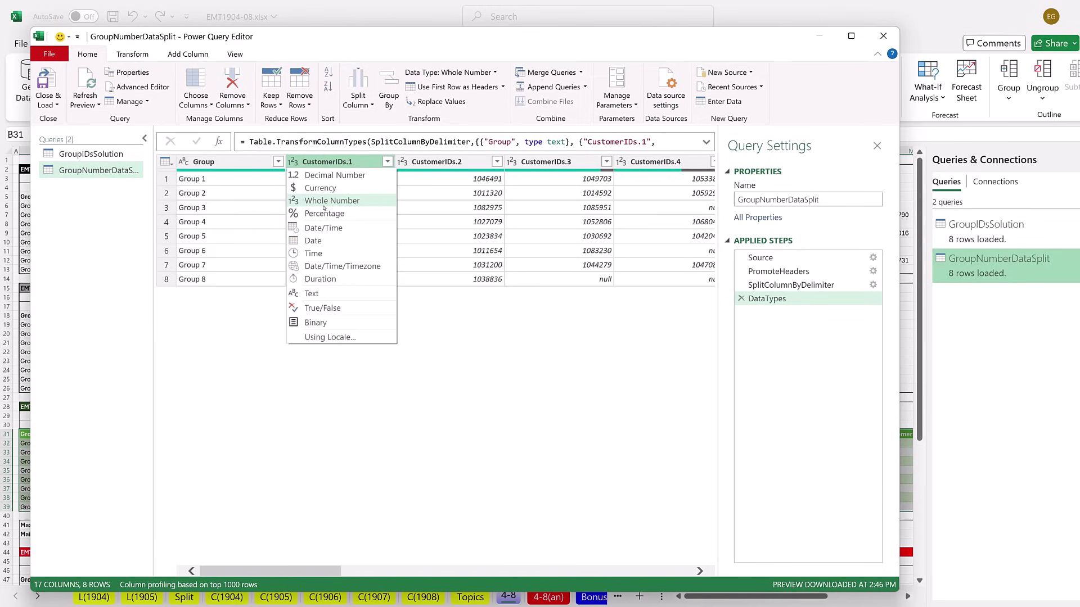
Step: Change columns CustomerIDs.1 through CustomerIDs.16 to Text, replacing the current type conversion, and load the edited query back to the worksheet
{"action": "left_click", "coordinate": [330, 167]}
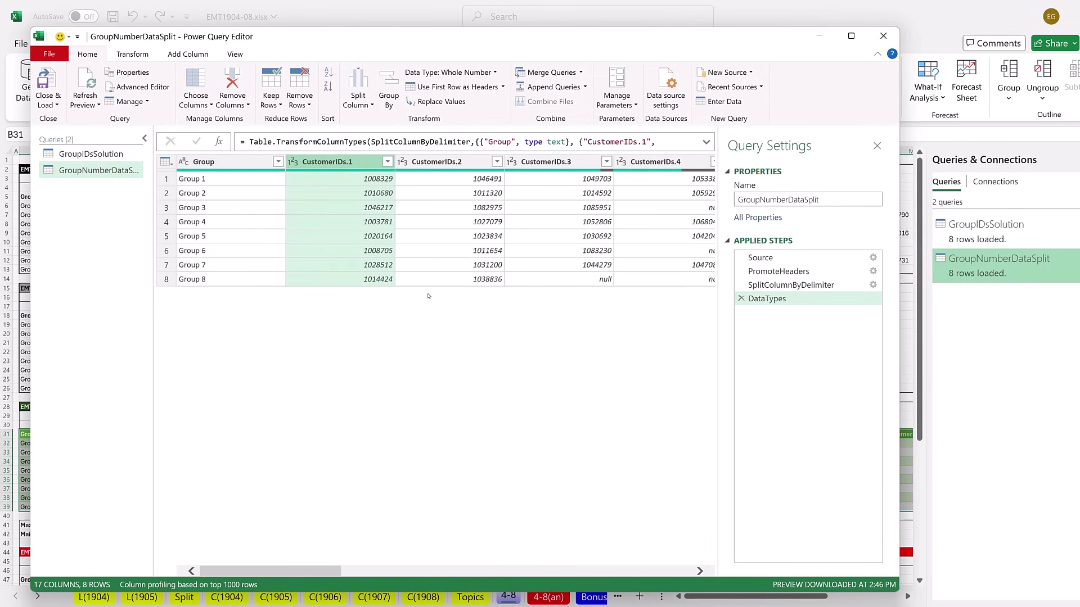
{"action": "left_click_drag", "start_coordinate": [285, 572], "coordinate": [635, 572]}
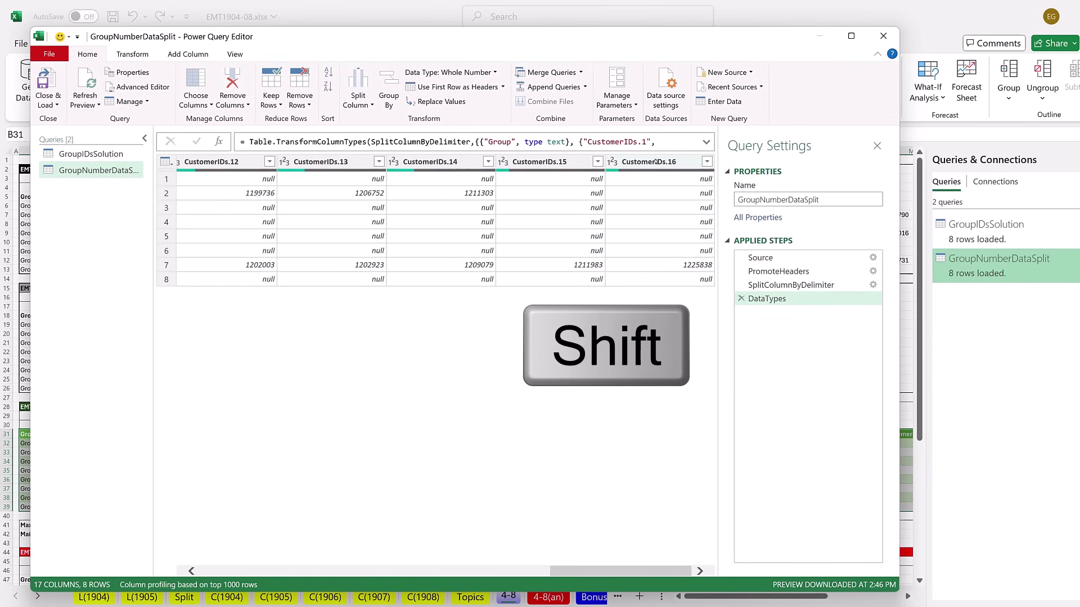
{"action": "left_click", "coordinate": [650, 162], "text": "shift"}
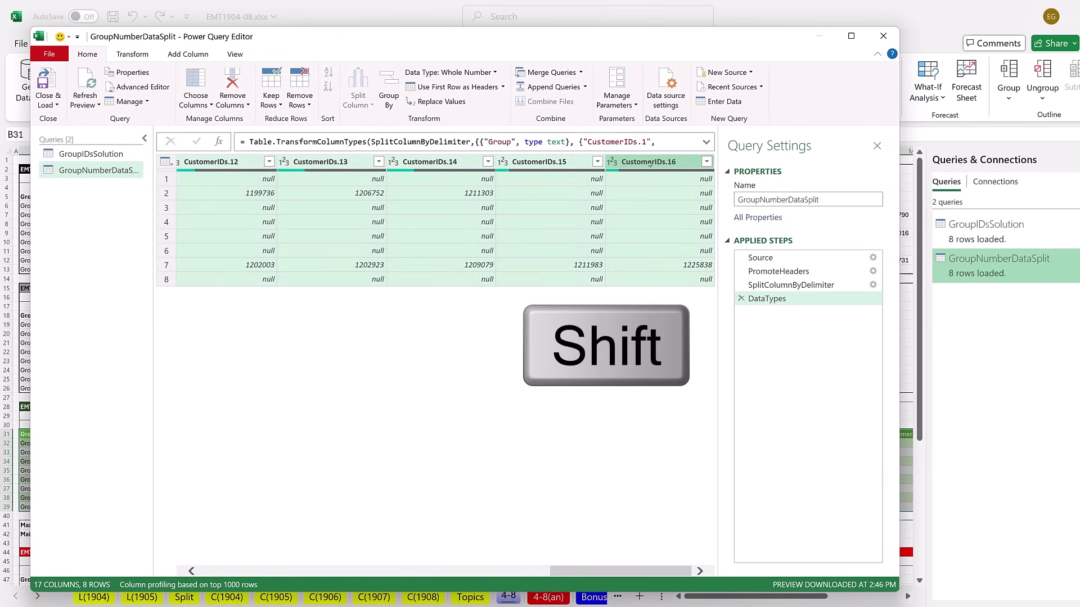
{"action": "right_click", "coordinate": [526, 164]}
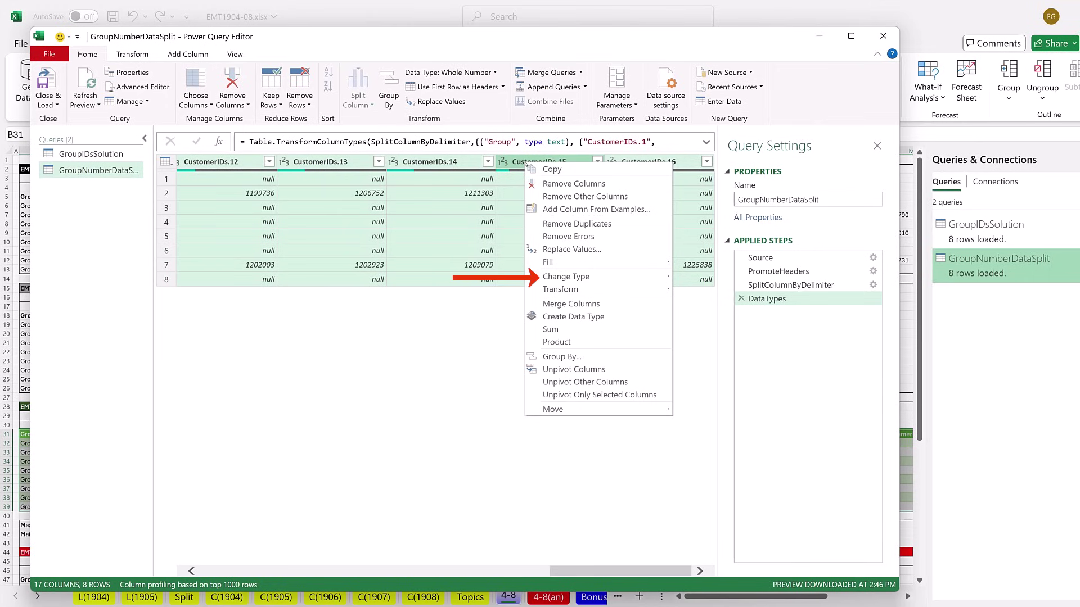
{"action": "mouse_move", "coordinate": [551, 279]}
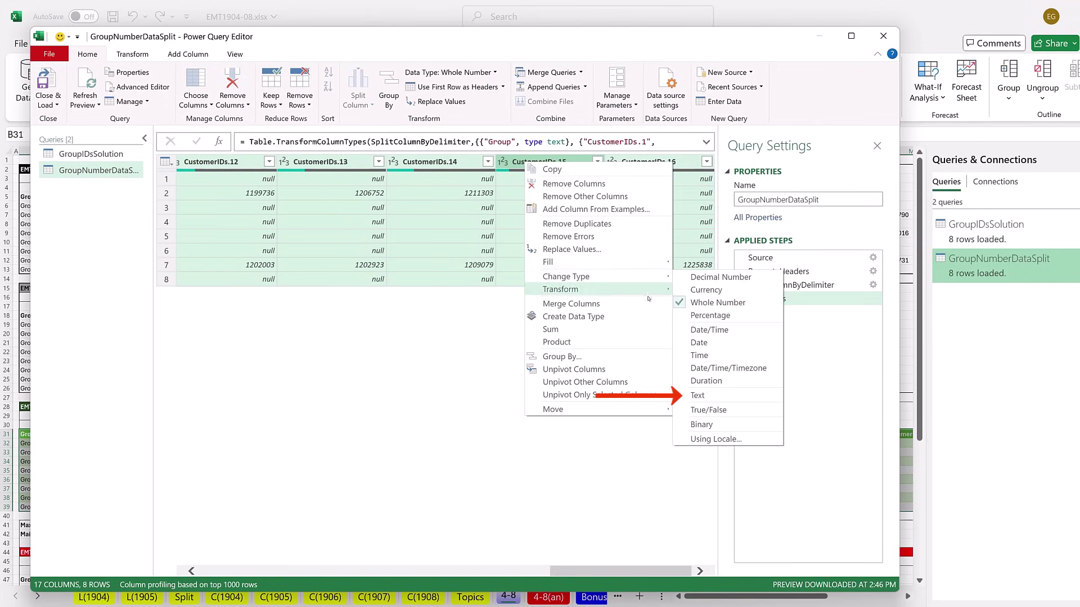
{"action": "left_click", "coordinate": [697, 395]}
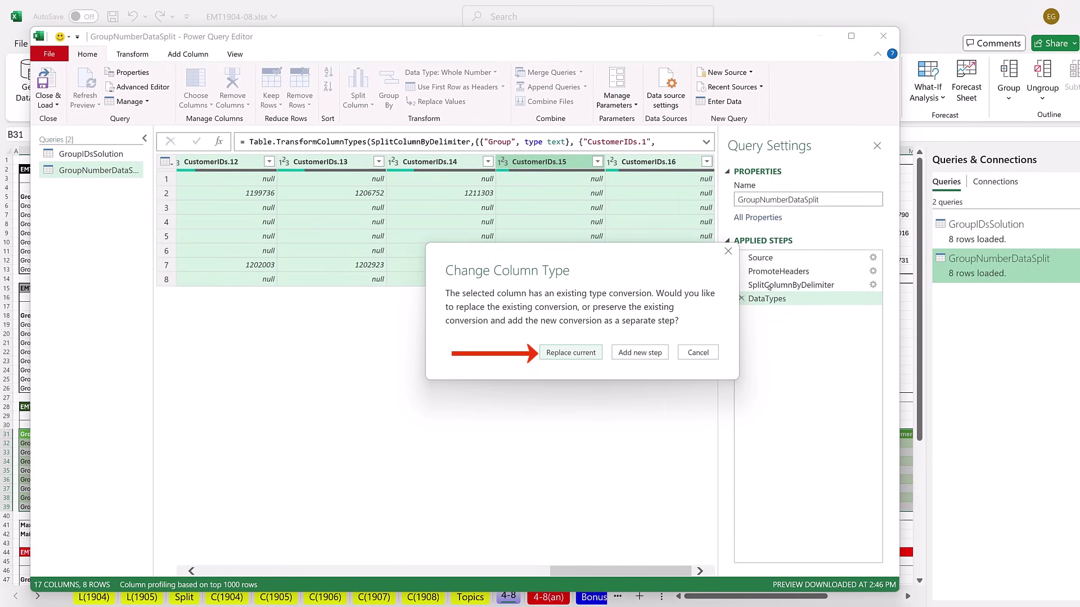
{"action": "left_click", "coordinate": [569, 354]}
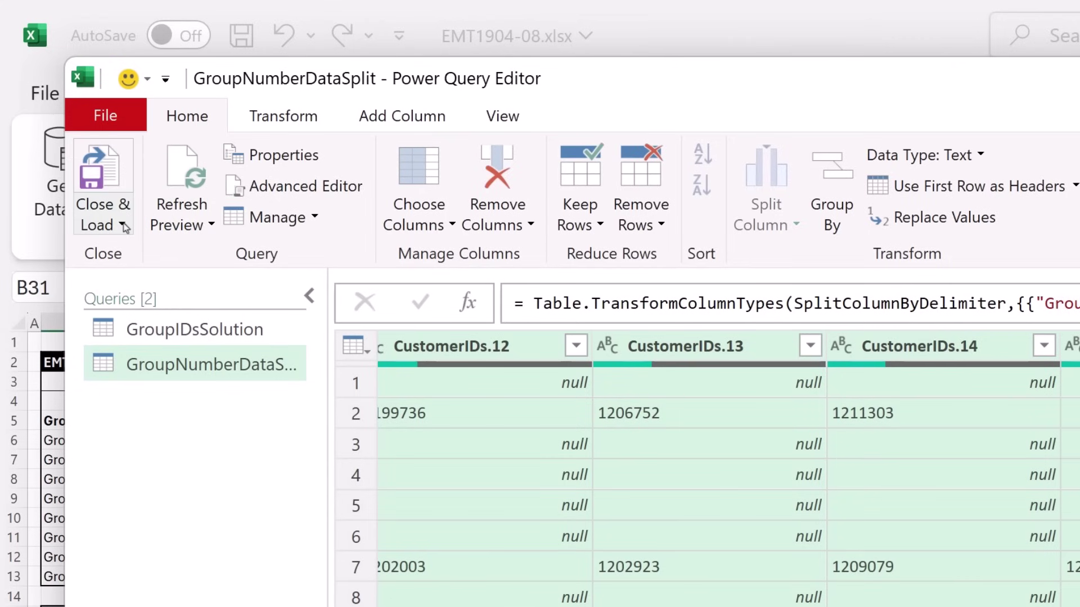
{"action": "left_click", "coordinate": [123, 225]}
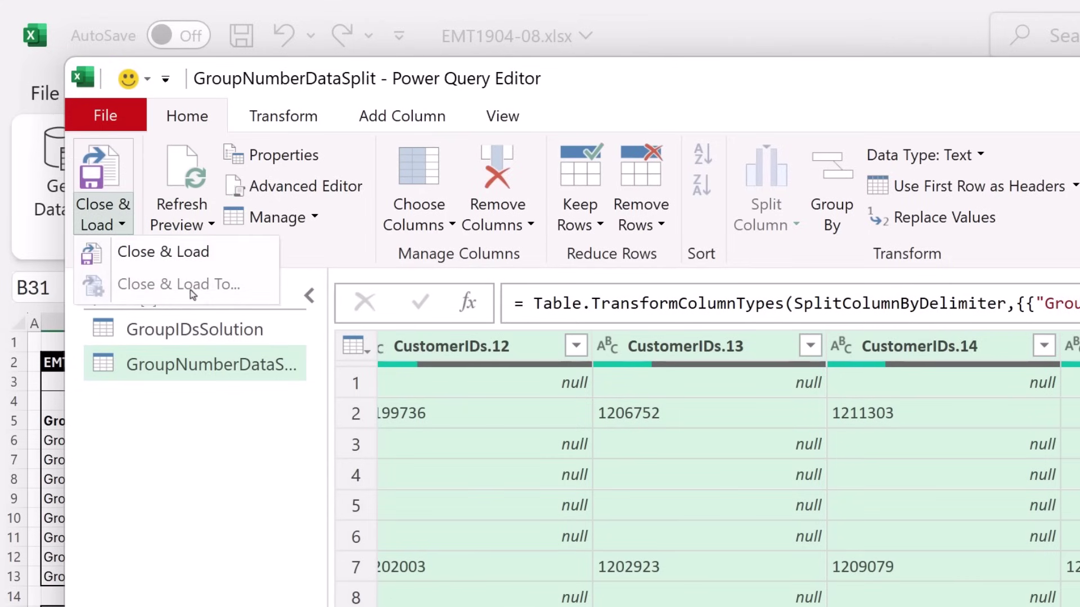
{"action": "left_click", "coordinate": [100, 175]}
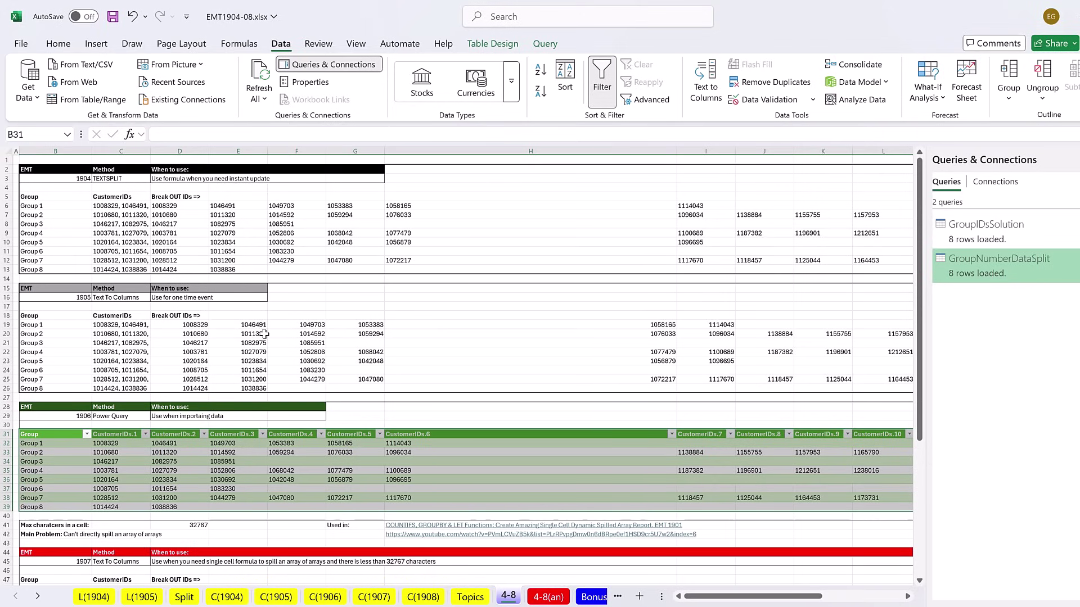
Step: Examine the TEXTSPLIT formula in cell D6 and the Refresh option of the Power Query output table
{"action": "double_click", "coordinate": [167, 205]}
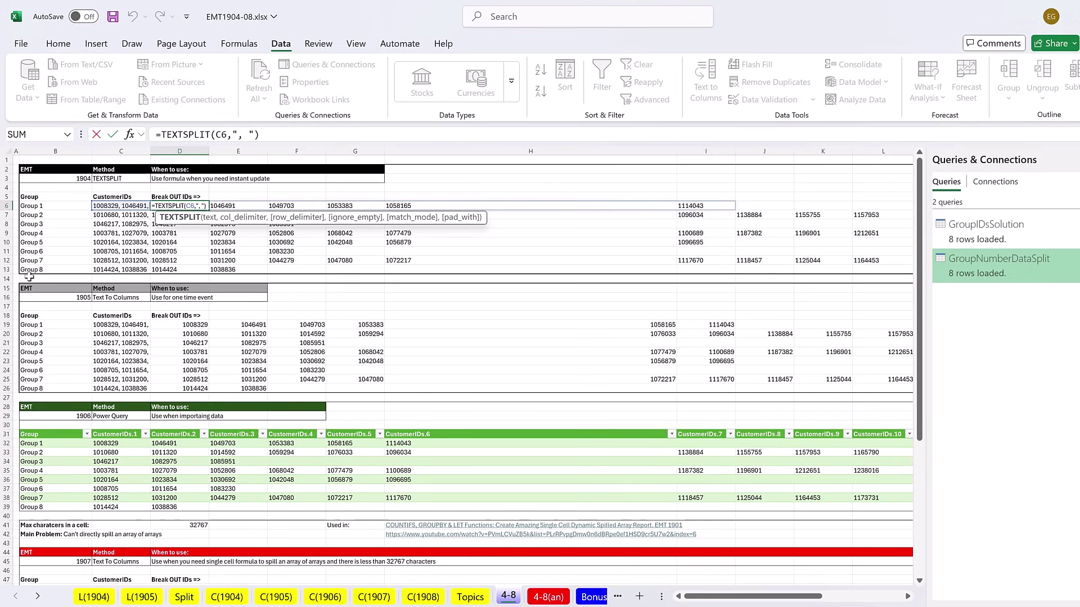
{"action": "key", "text": "ctrl+Return"}
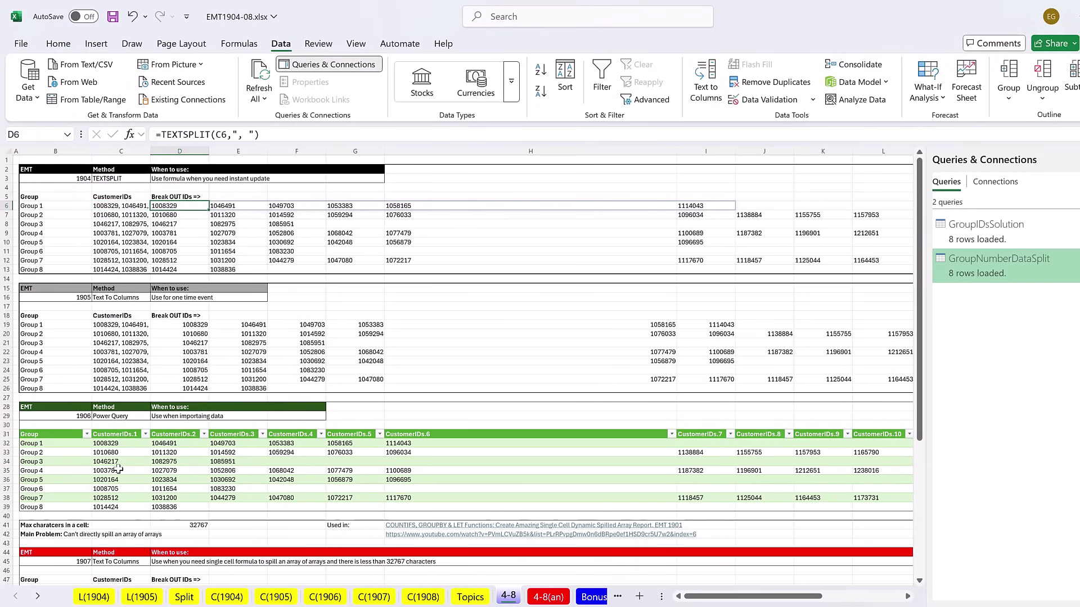
{"action": "right_click", "coordinate": [177, 451]}
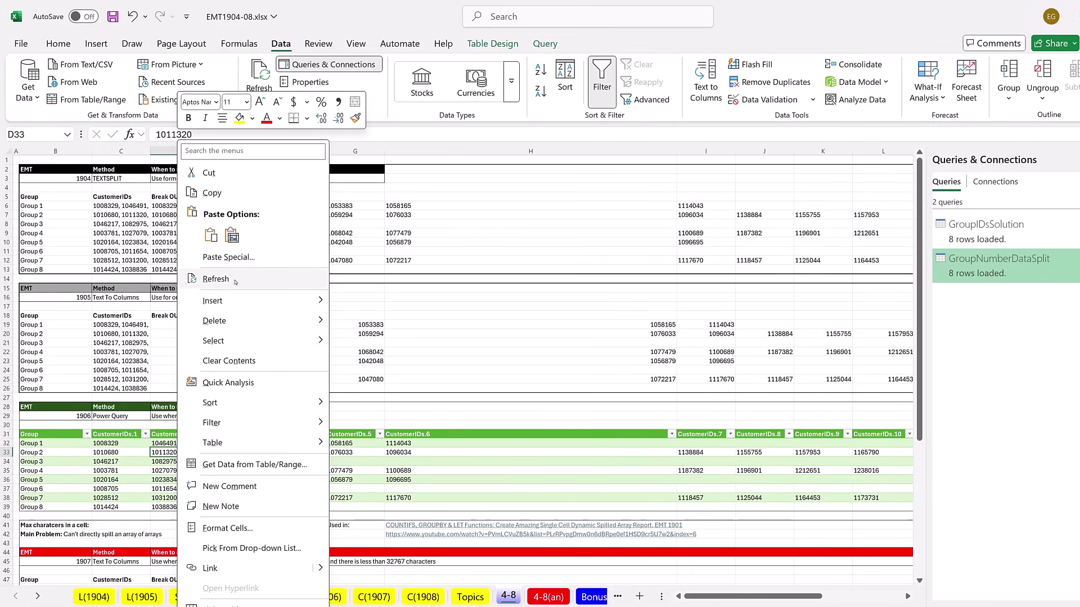